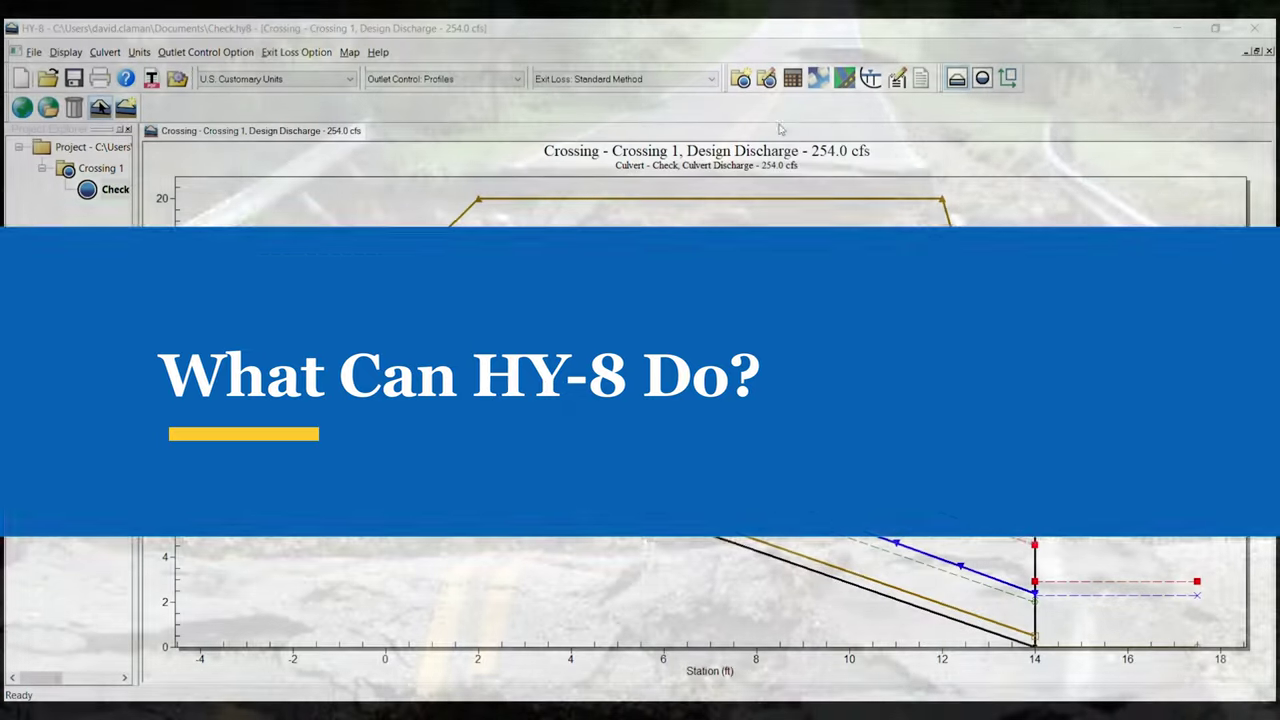
Open Crossing 1's data and confirm Concrete material and Thin Edge Projecting inlet.
click(766, 78)
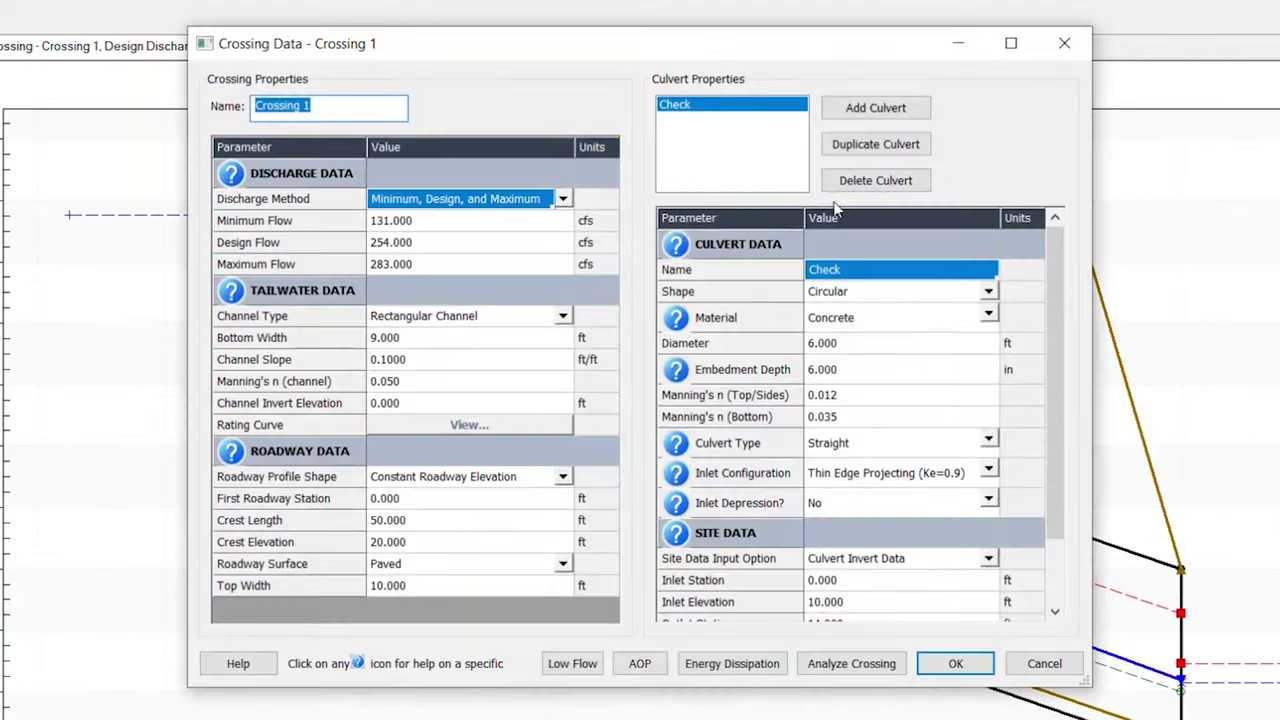
click(988, 317)
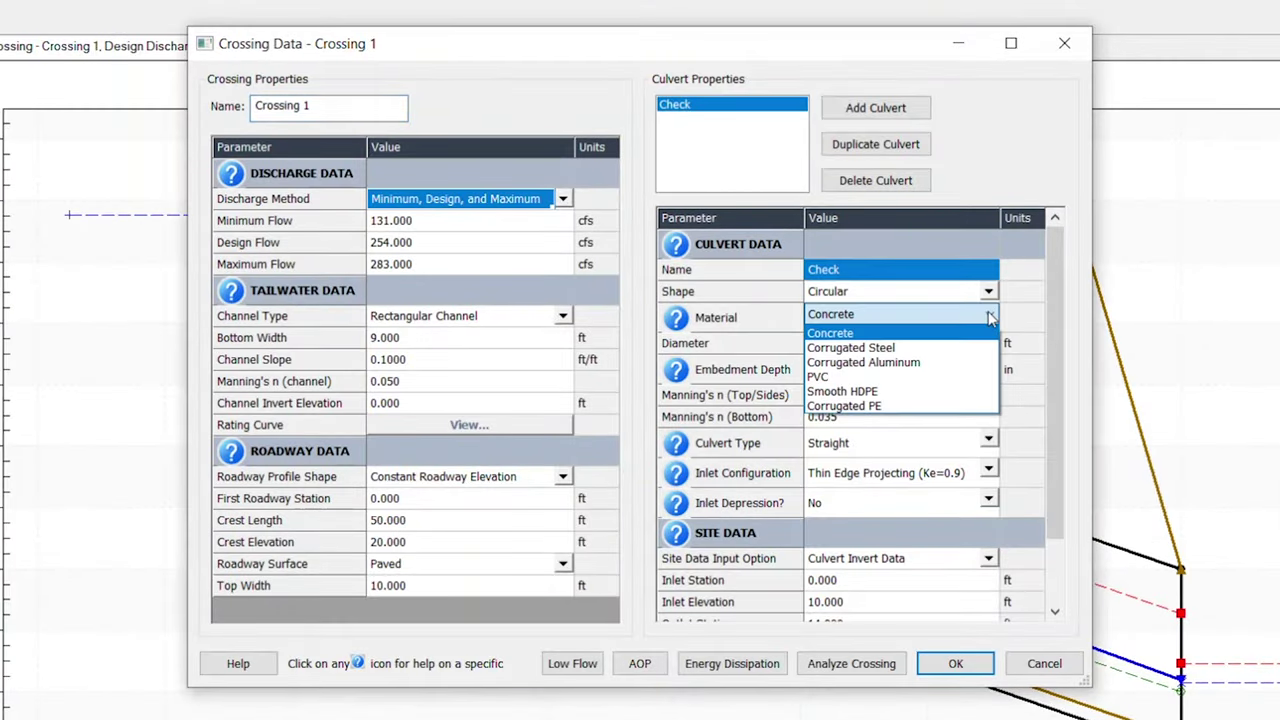
click(988, 317)
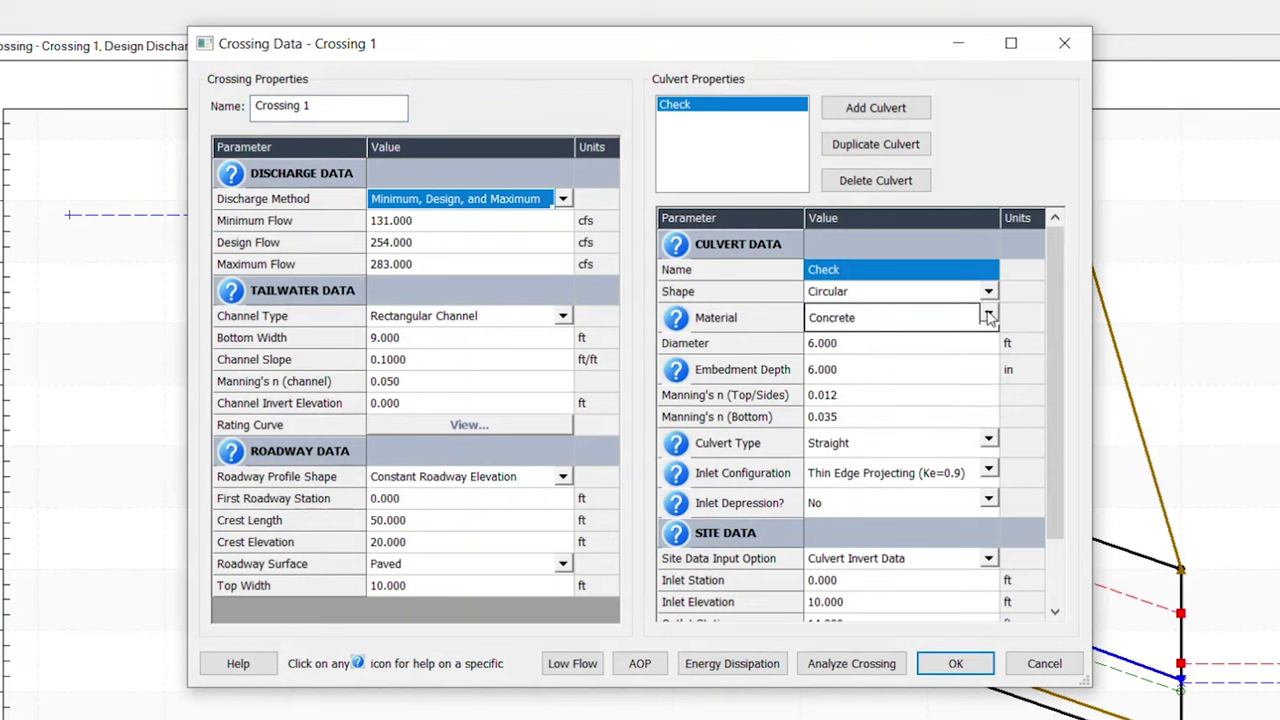
click(988, 470)
click(991, 472)
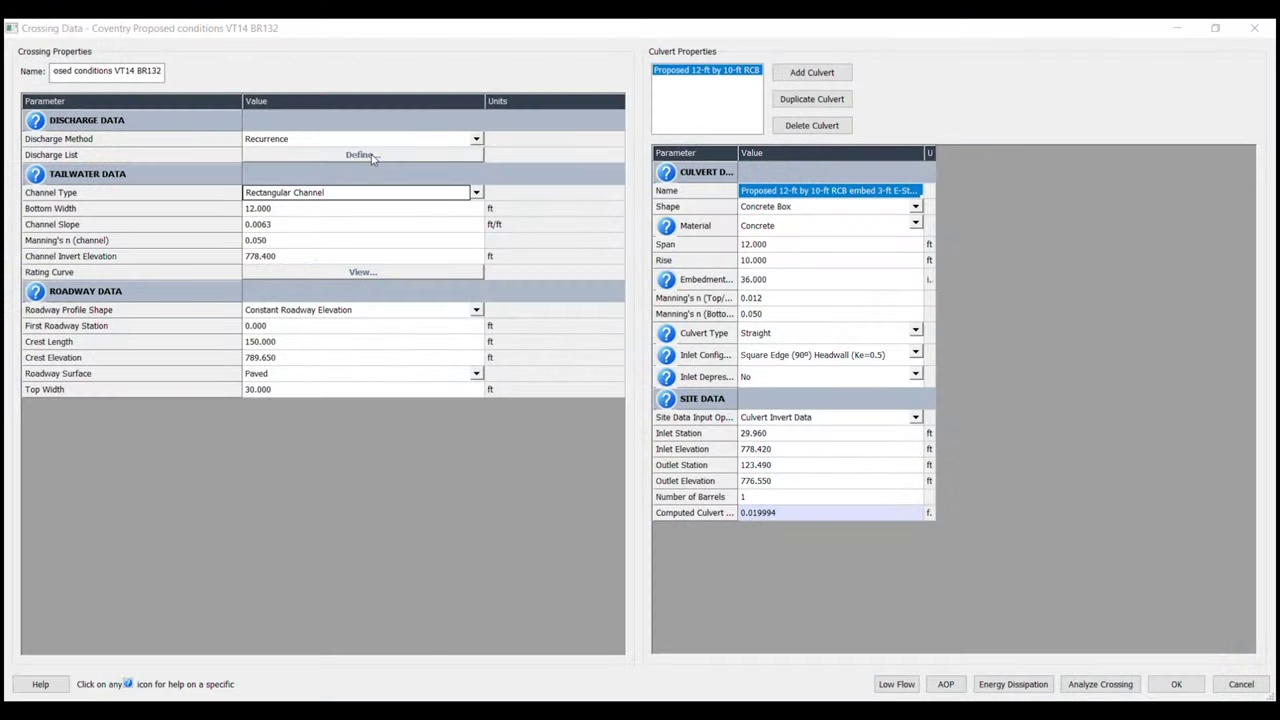
Check the Coventry crossing's recurrence discharge list and keep Rectangular Channel as tailwater type.
click(360, 155)
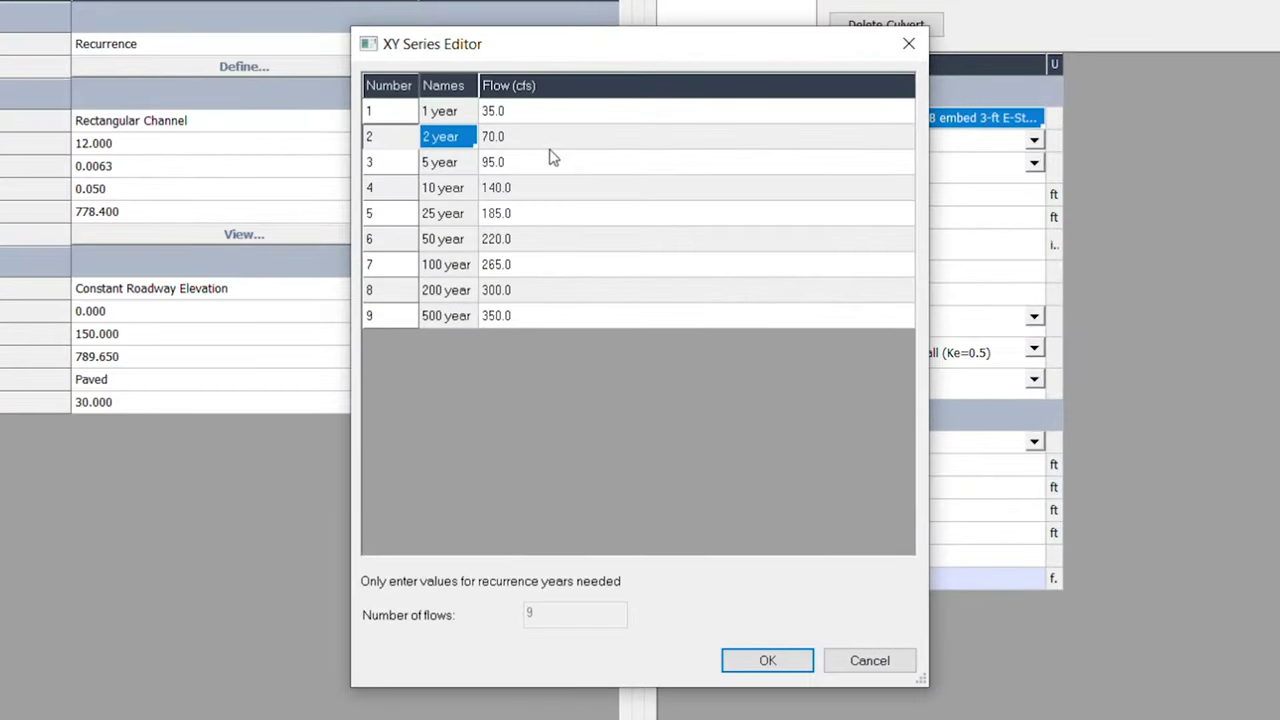
click(766, 663)
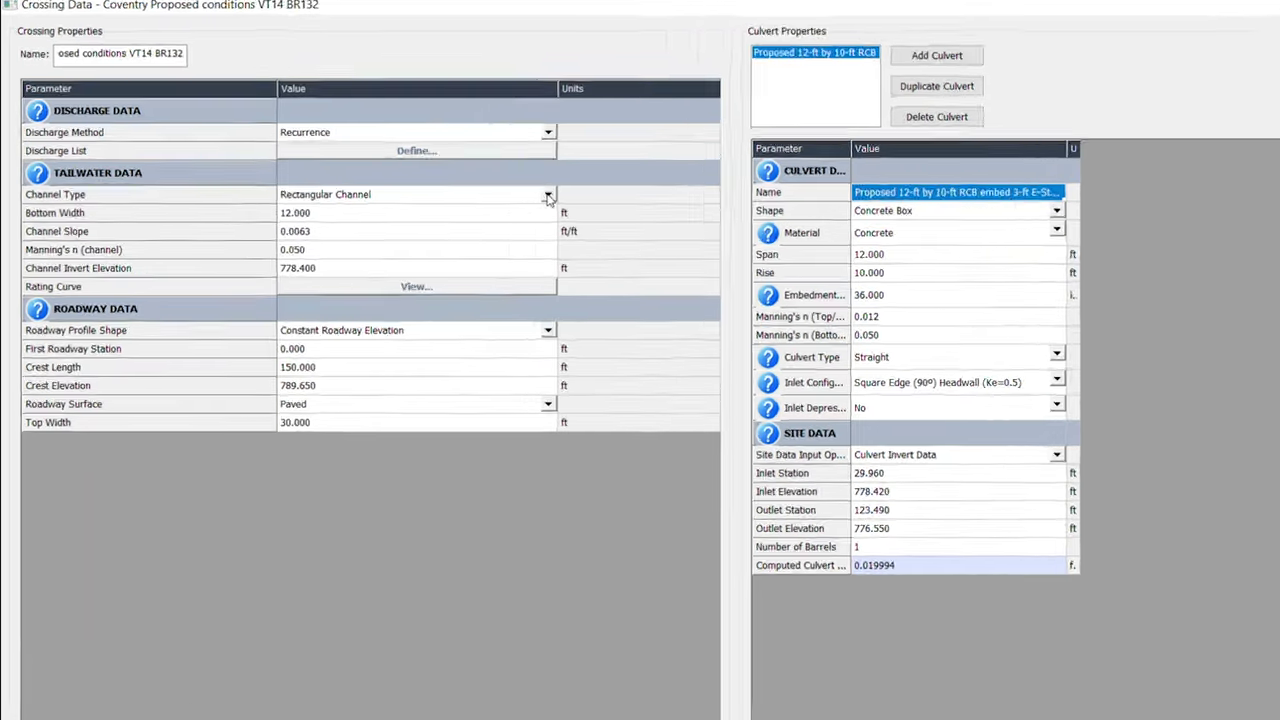
click(476, 193)
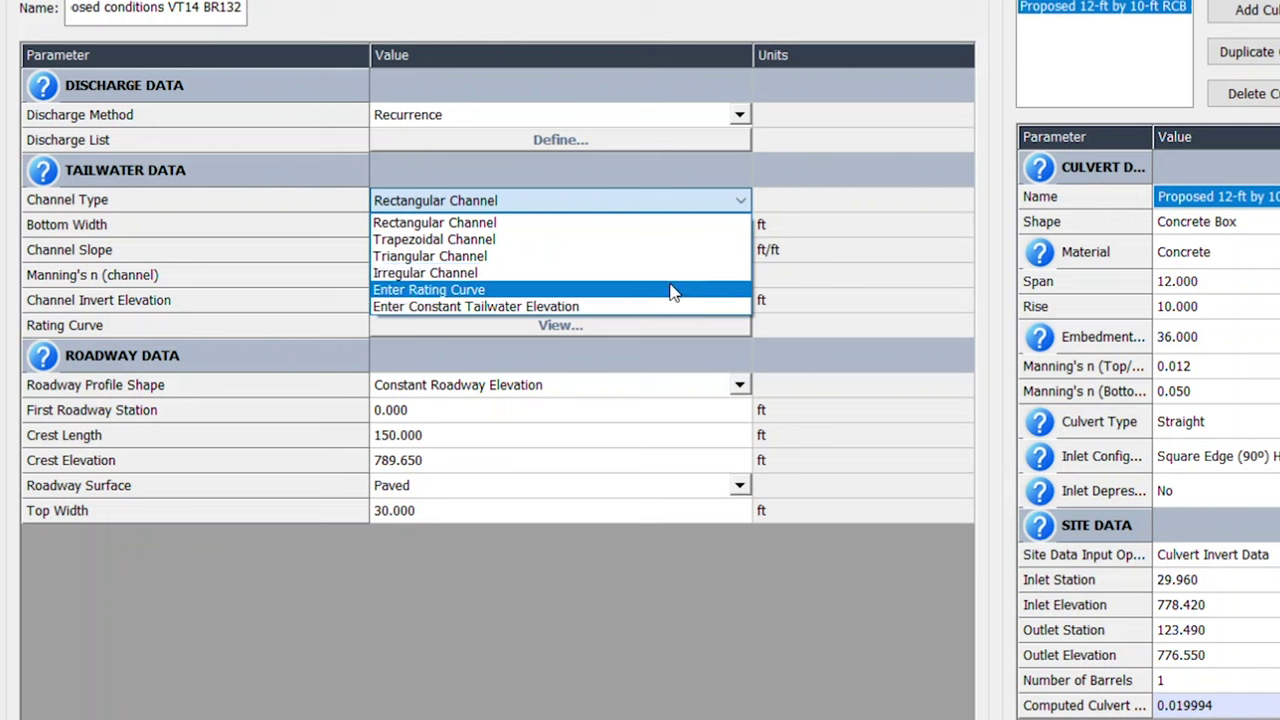
click(600, 665)
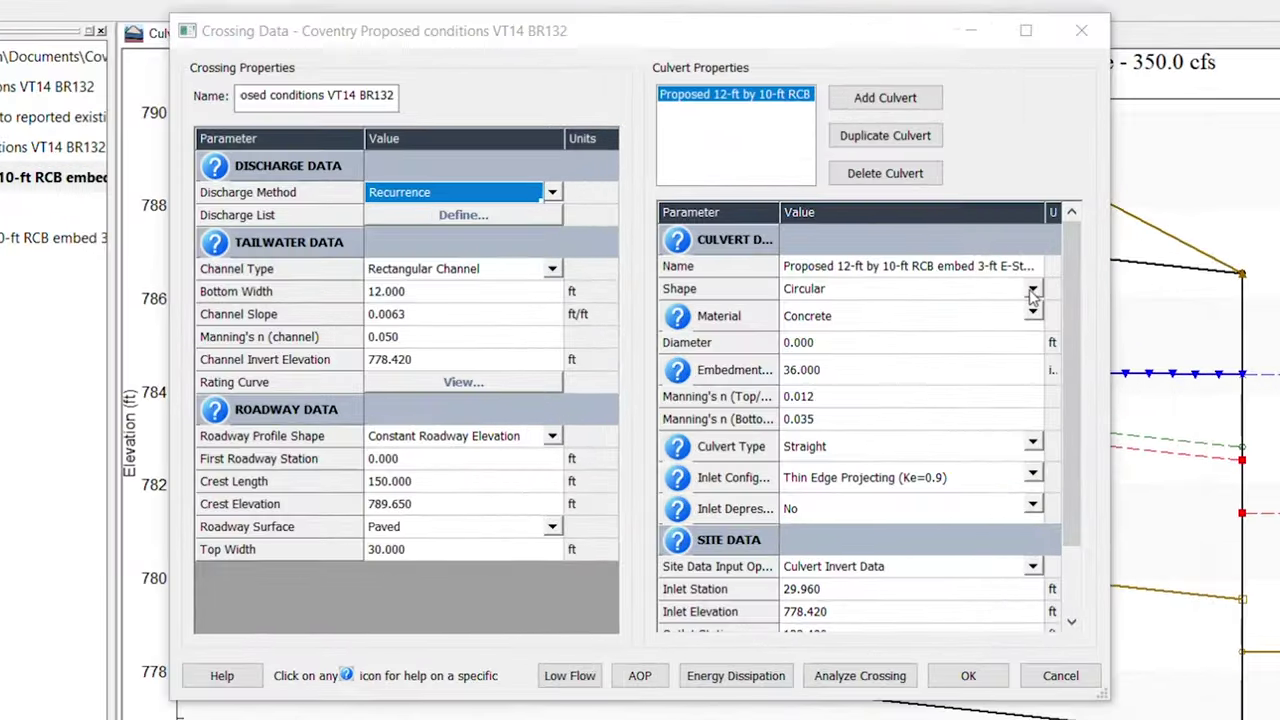
Change the proposed culvert's shape from Circular to User Defined.
click(915, 310)
click(1033, 290)
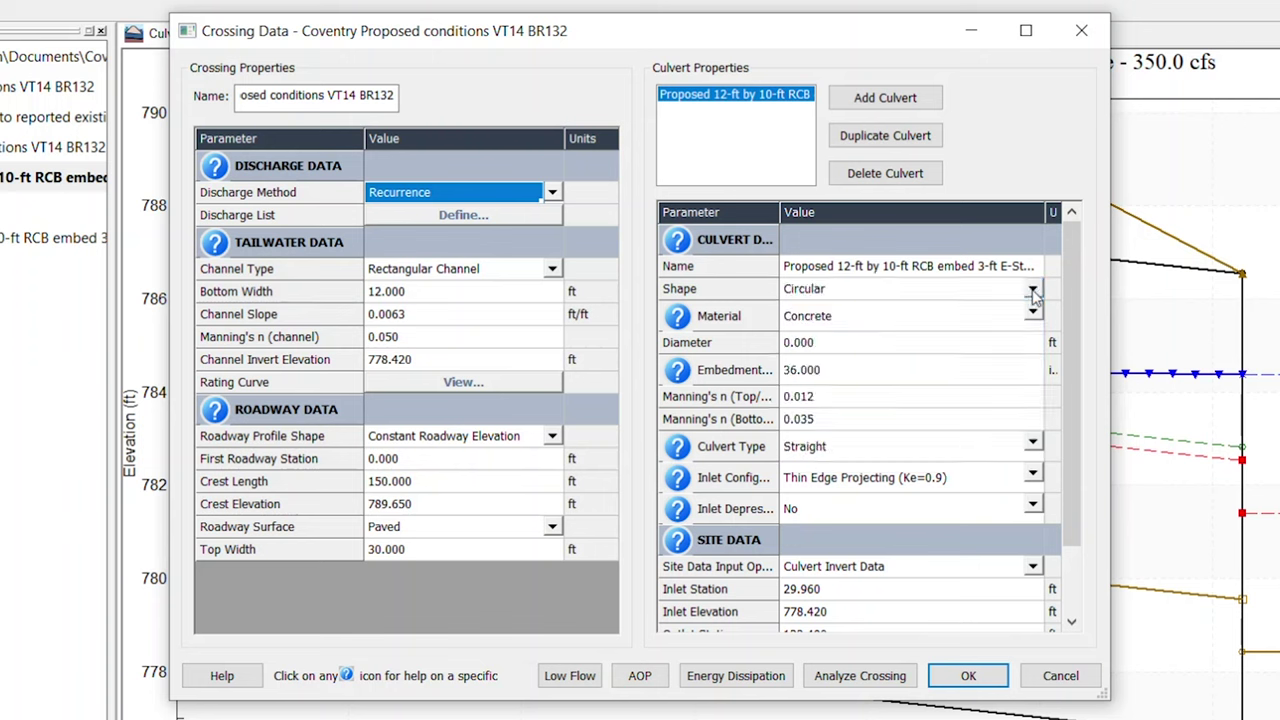
click(1034, 314)
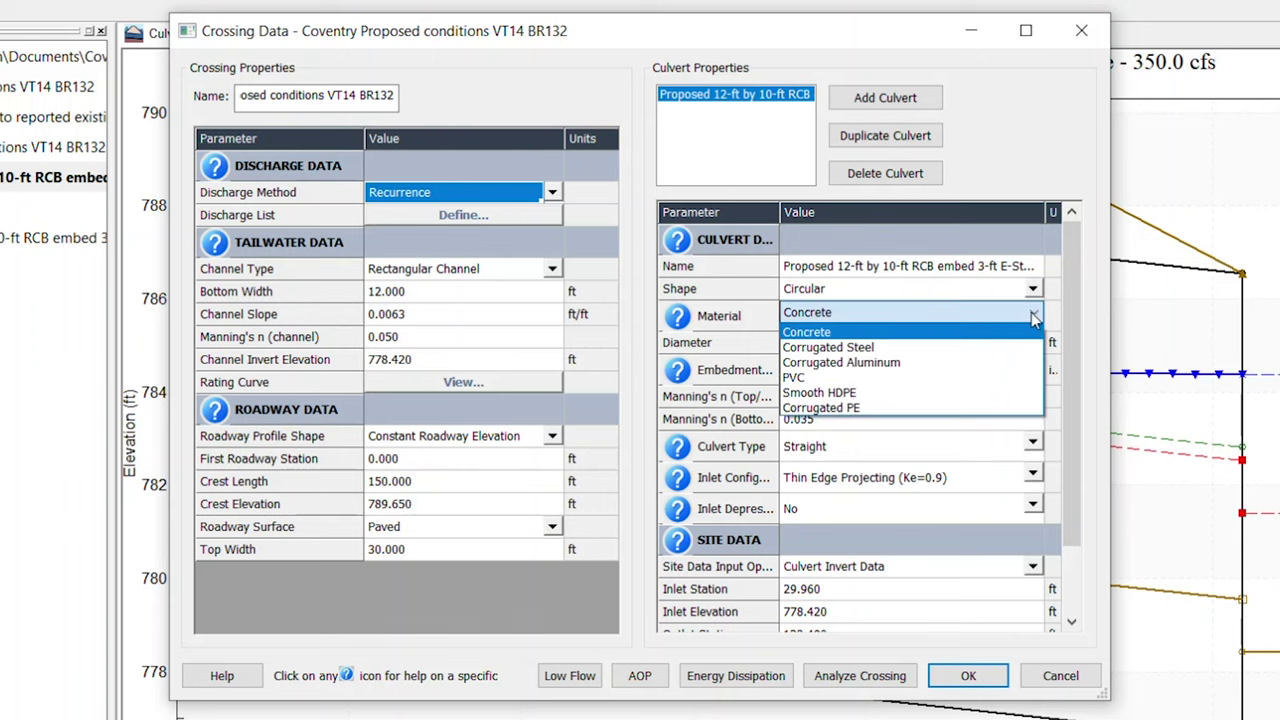
click(1034, 316)
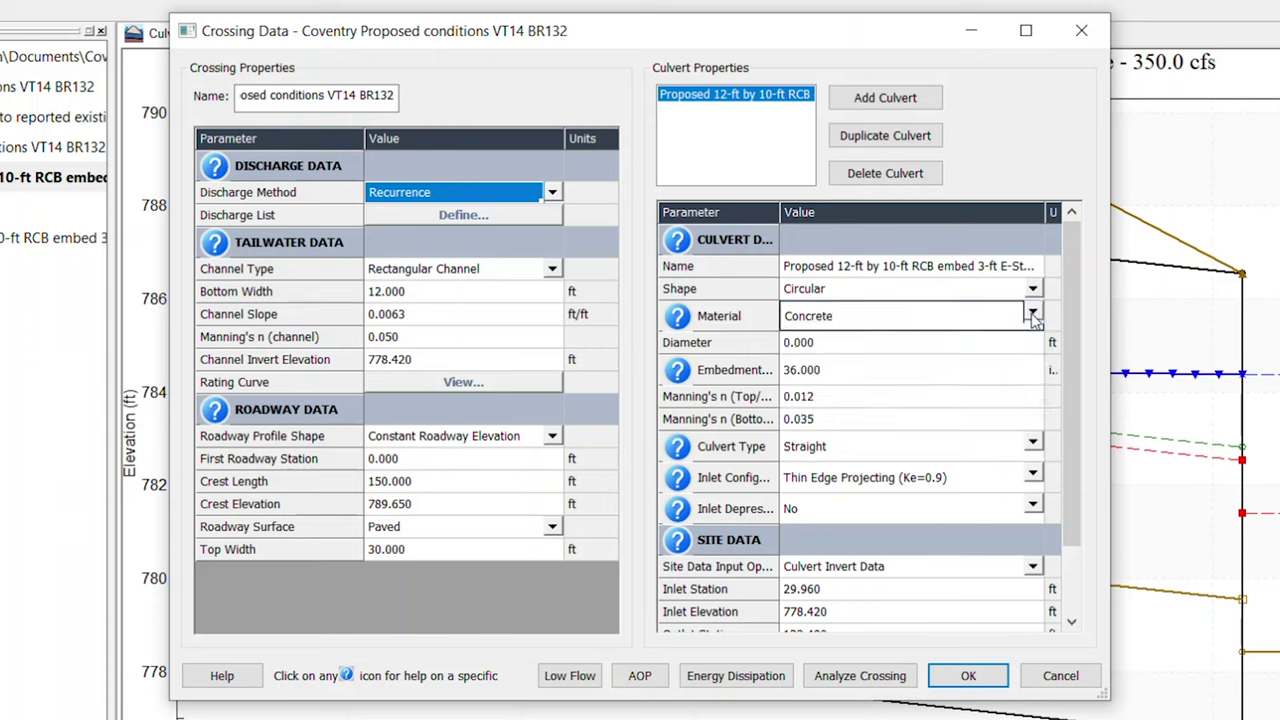
click(1033, 289)
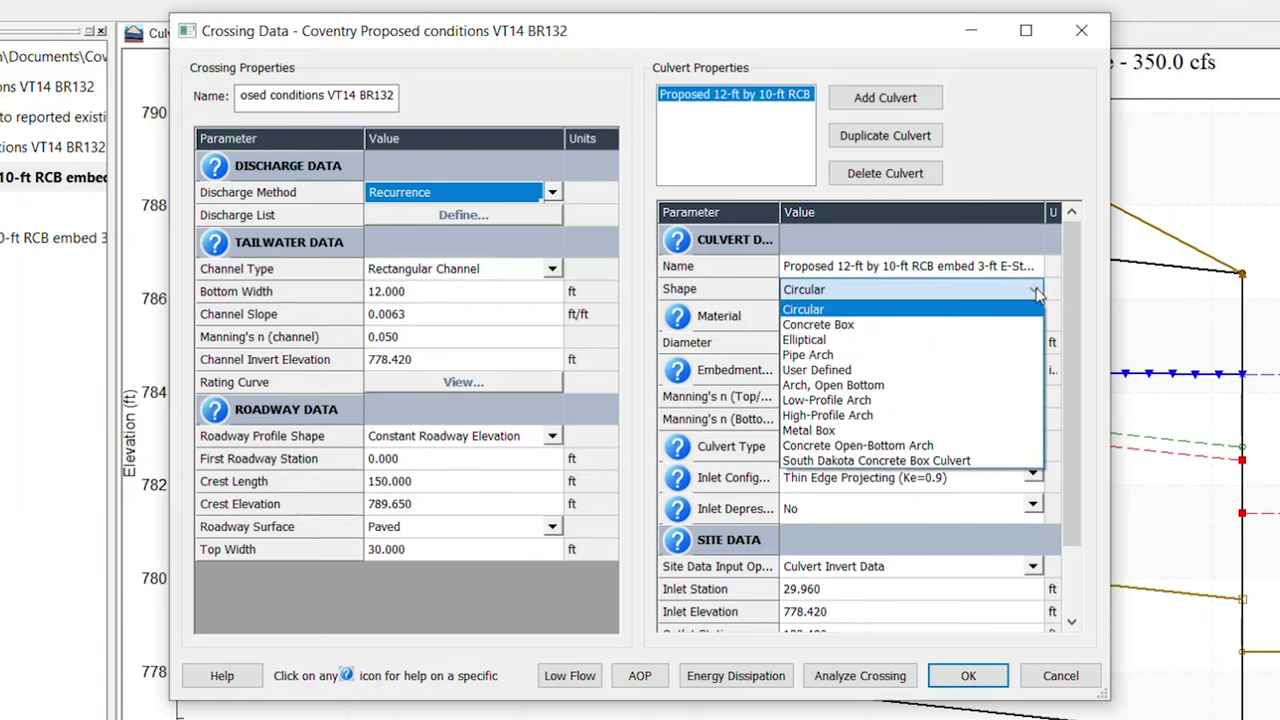
click(1018, 370)
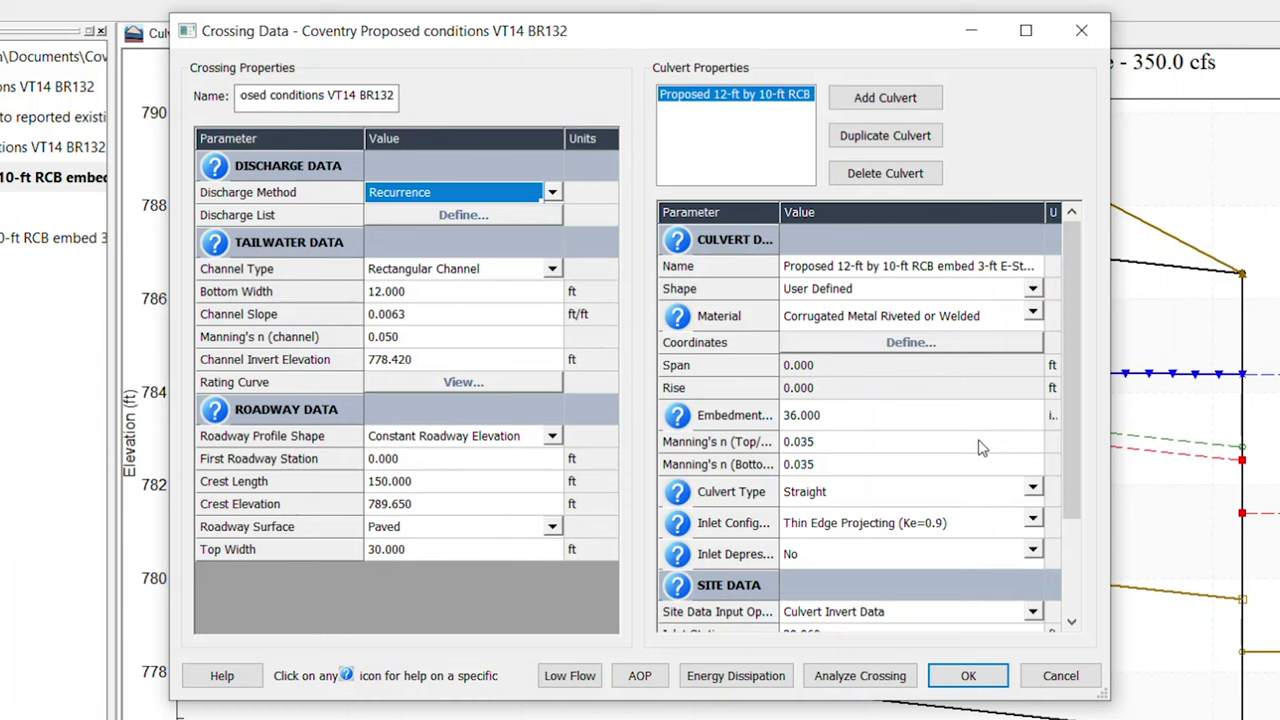
Plot the four-point user-defined culvert cross-section, then close the plot and coordinates.
click(930, 346)
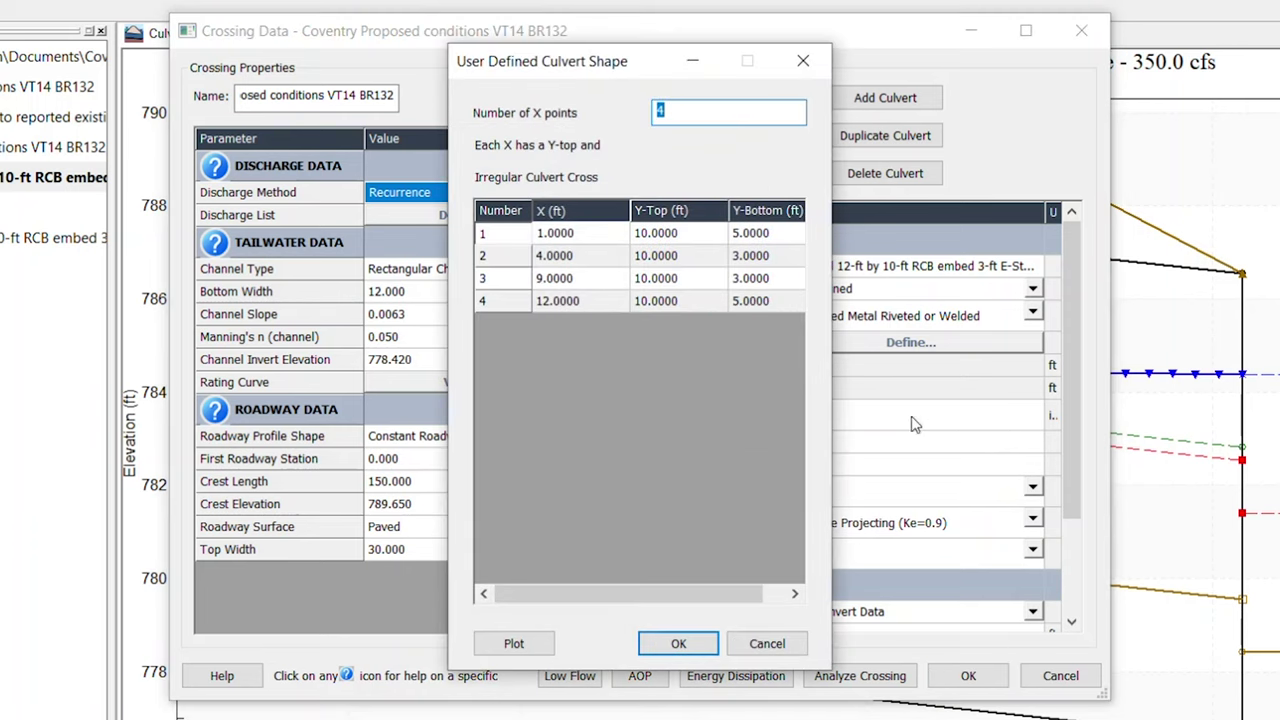
click(513, 643)
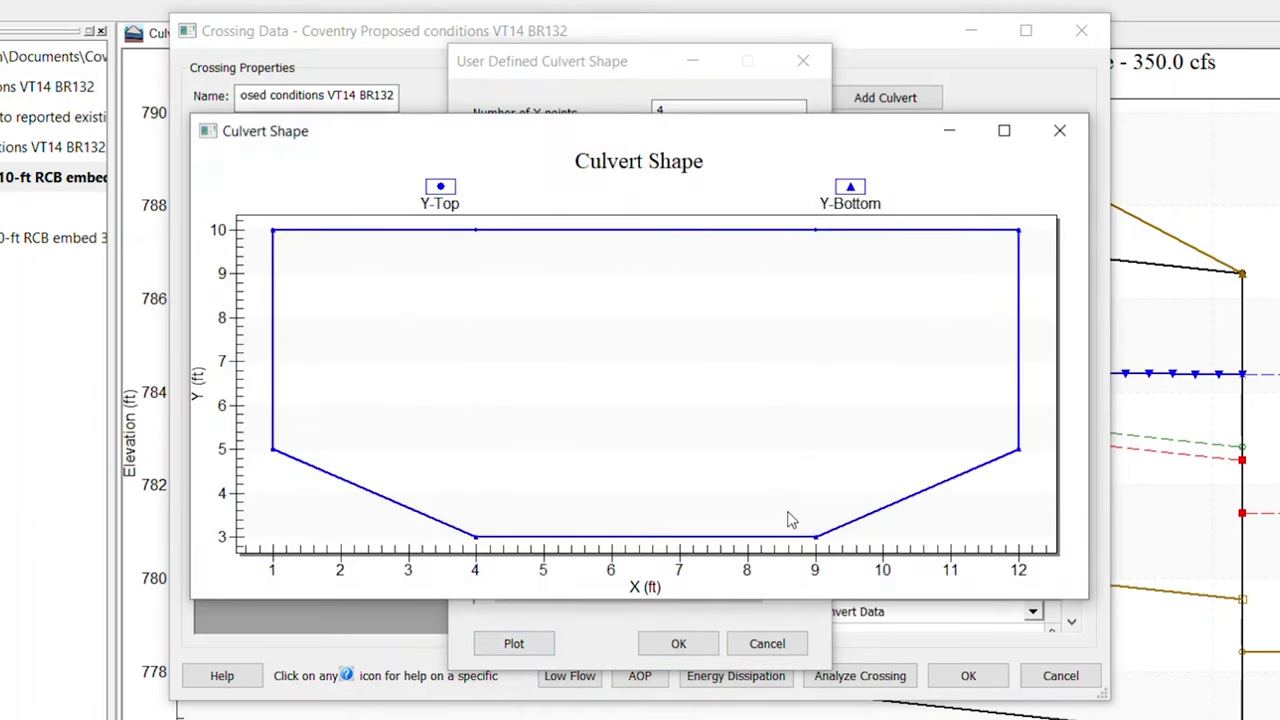
click(1059, 130)
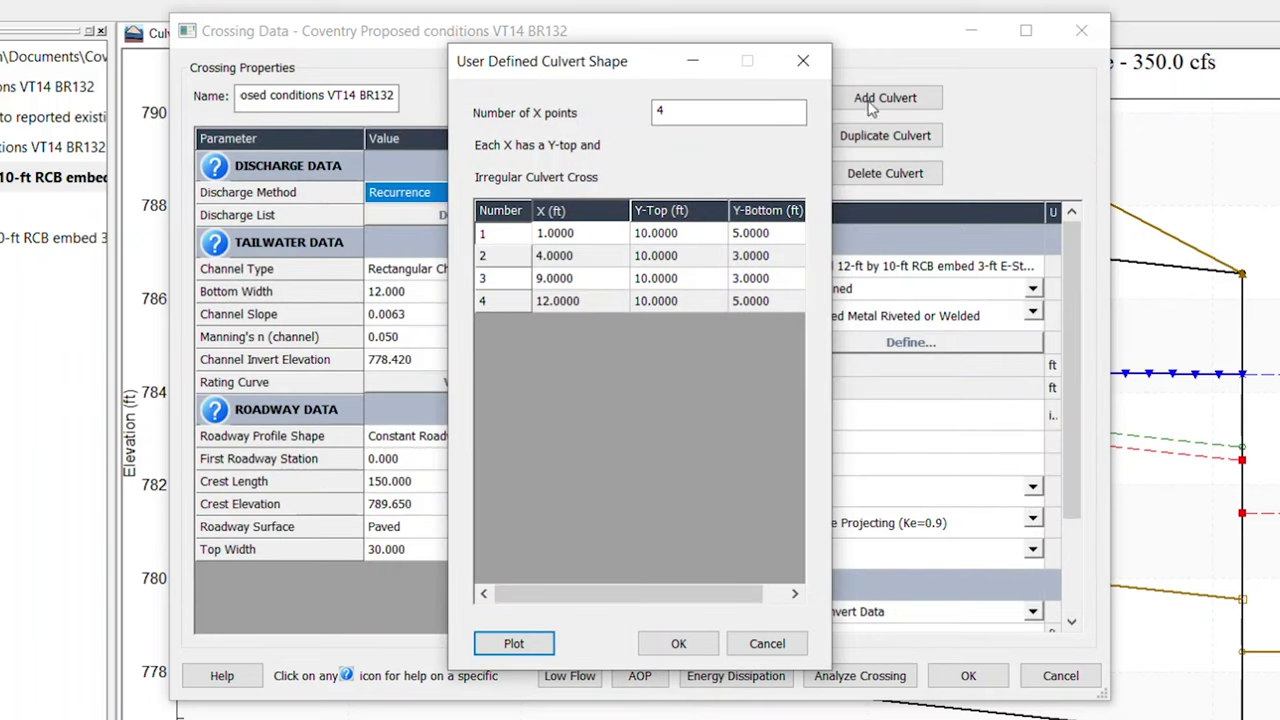
click(805, 62)
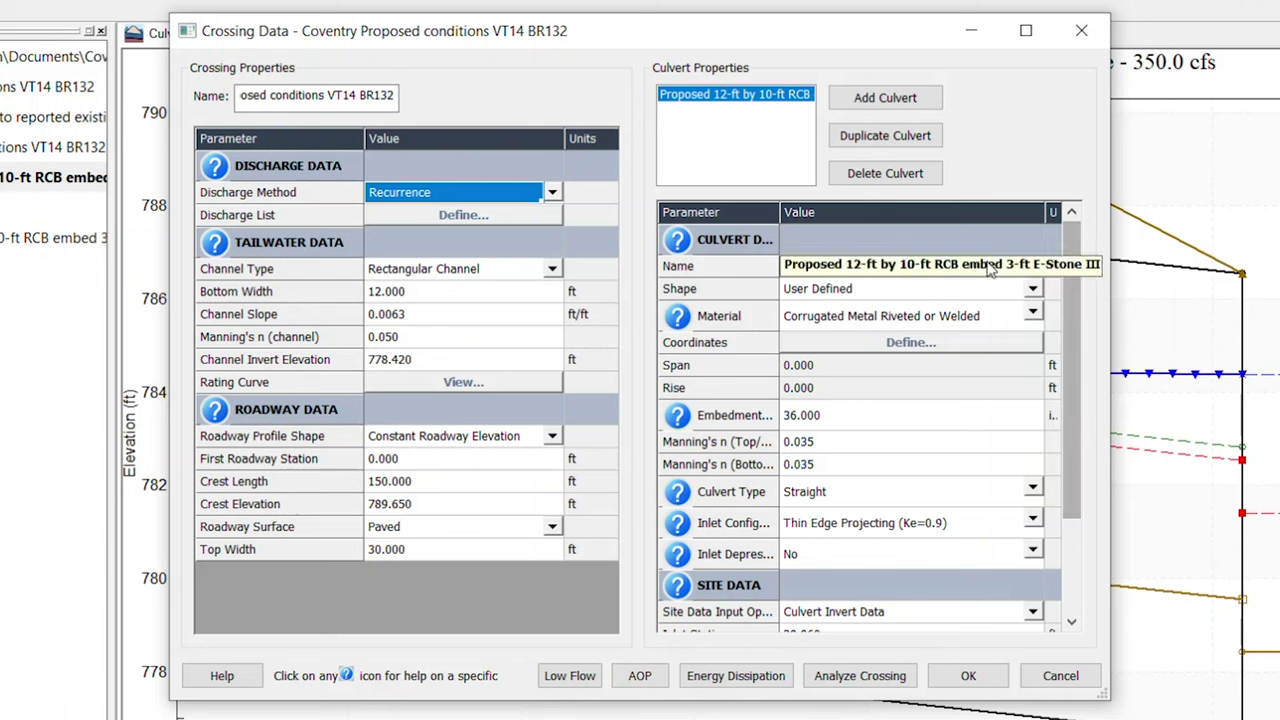
Duplicate the 12-ft by 10-ft box culvert.
click(885, 136)
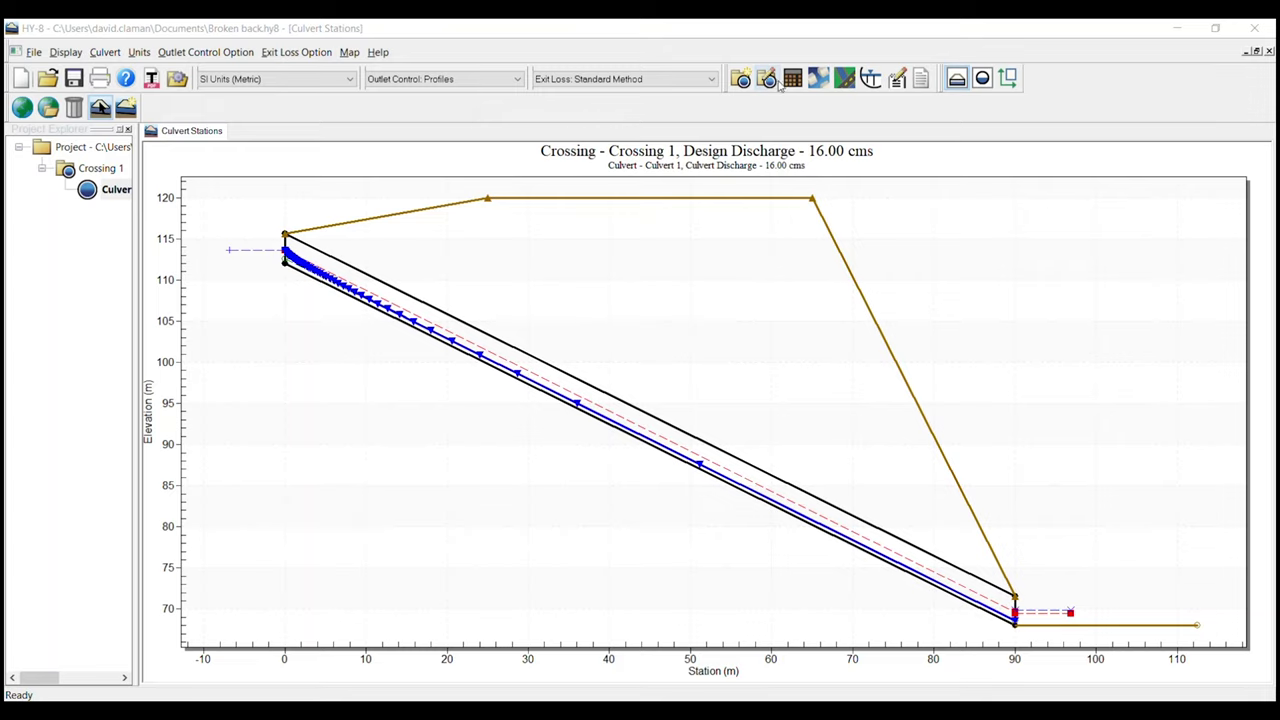
Change Culvert 1's type to Double Broken-back and apply it.
click(767, 80)
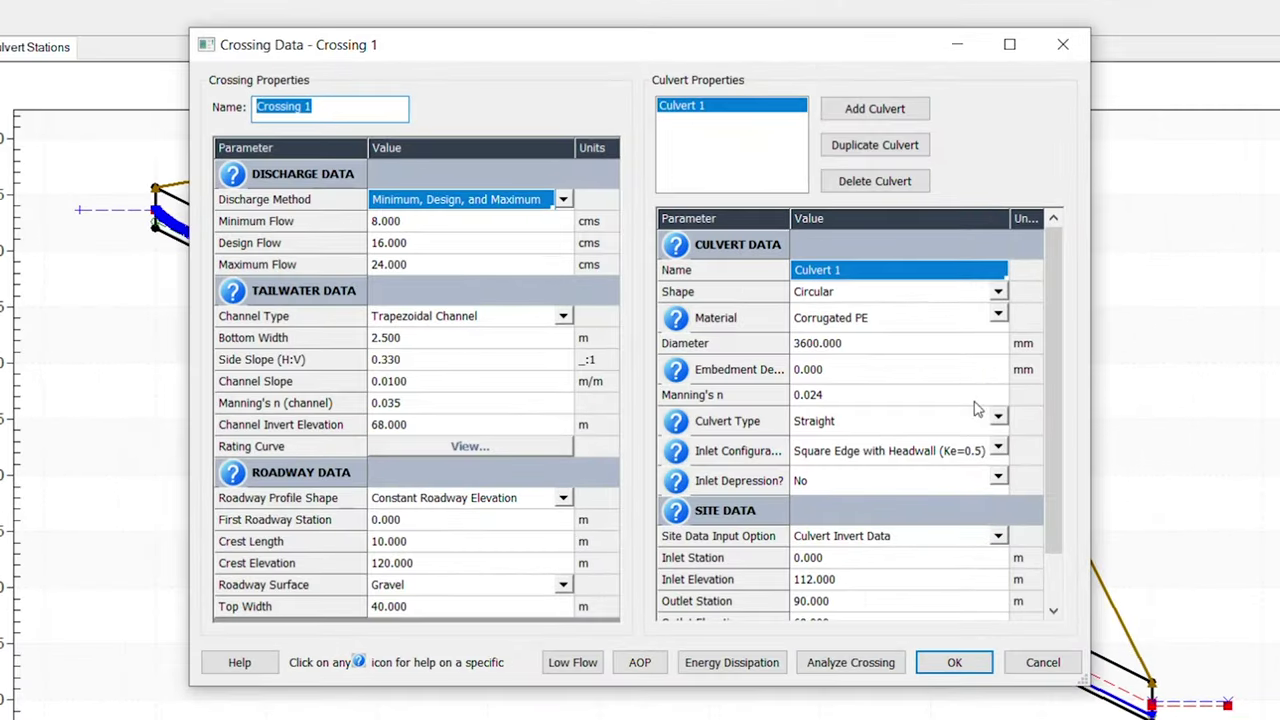
click(998, 420)
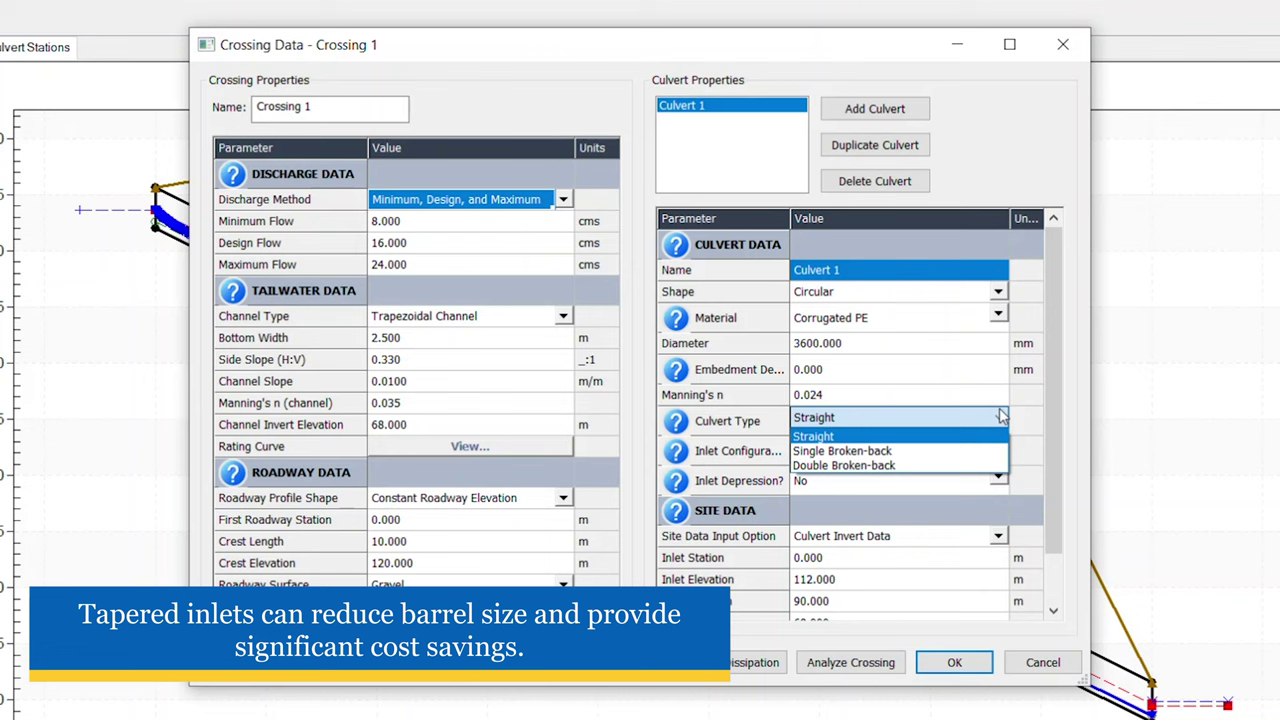
click(978, 467)
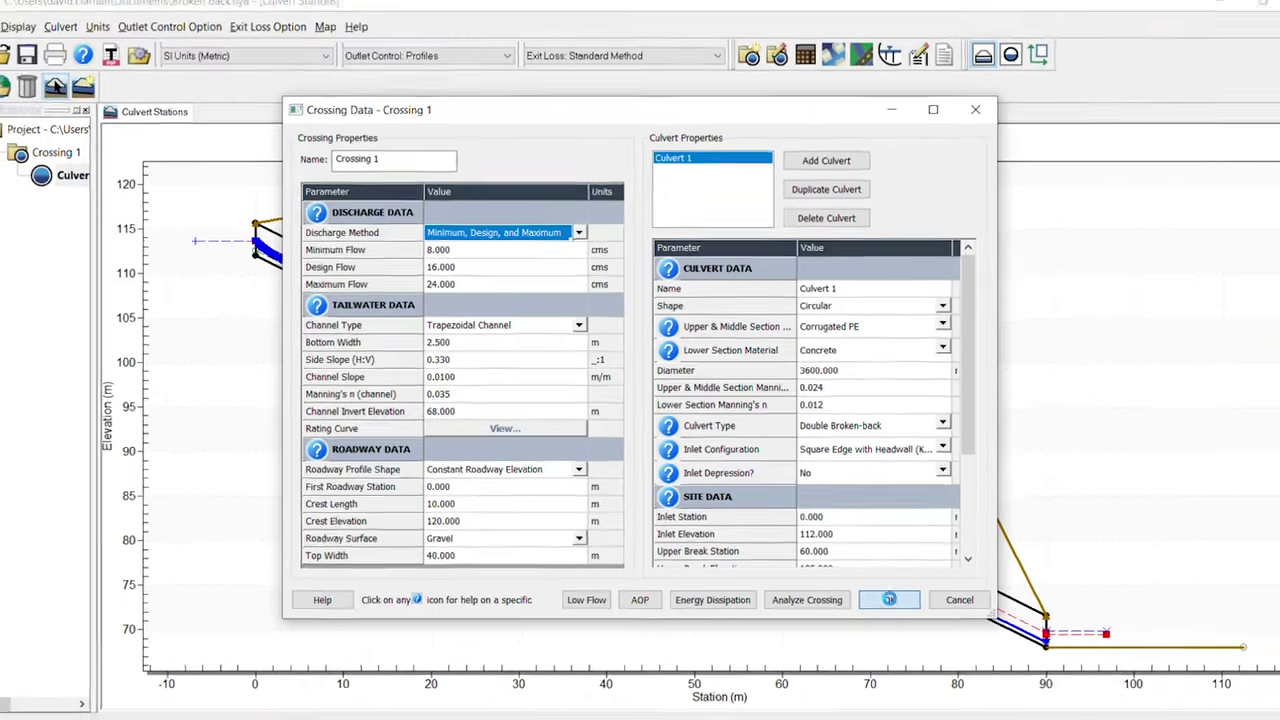
click(947, 655)
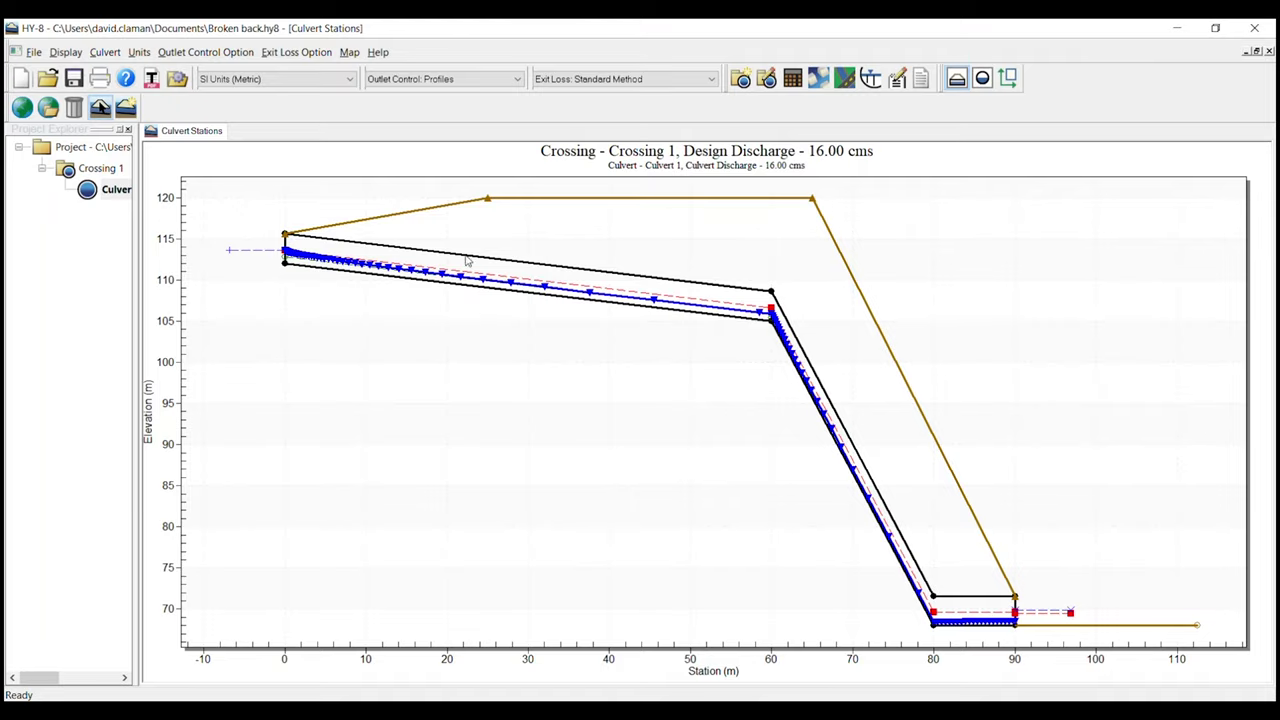
Set Culvert 1's Inlet Depression to Yes (depth 1.000, slope 3.000, crest width 3.600).
click(767, 79)
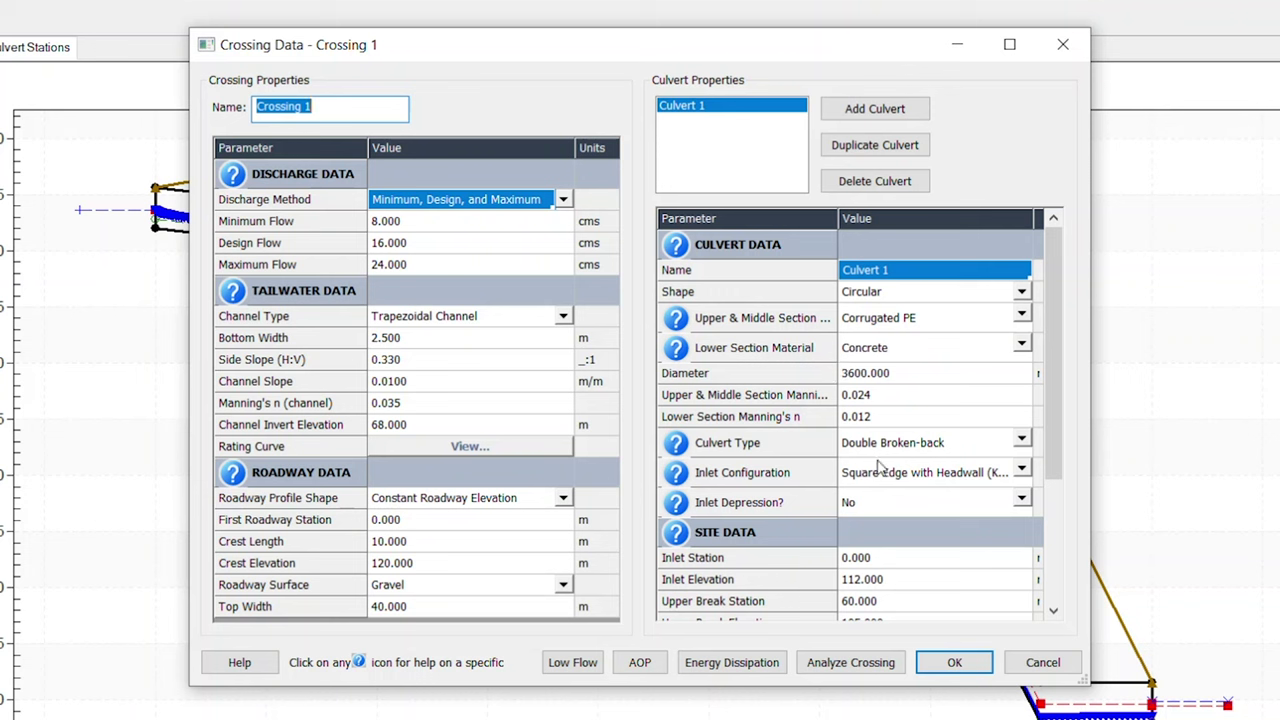
click(1022, 501)
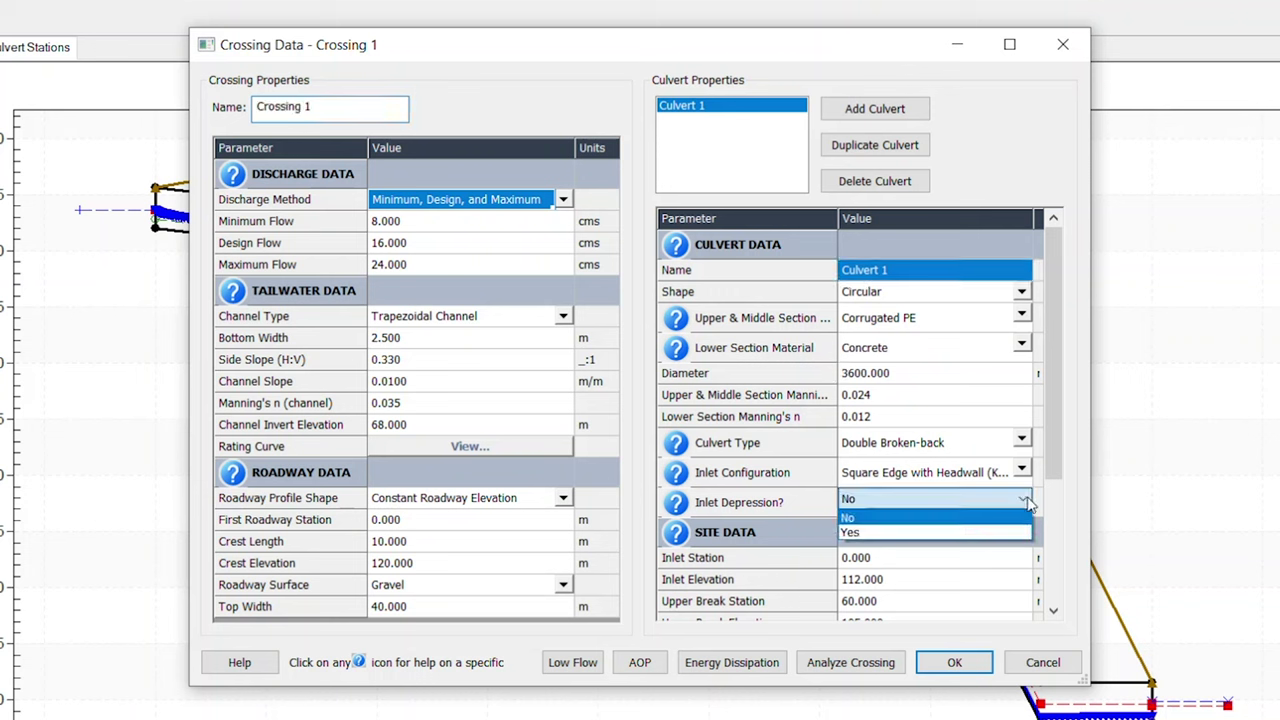
click(1017, 533)
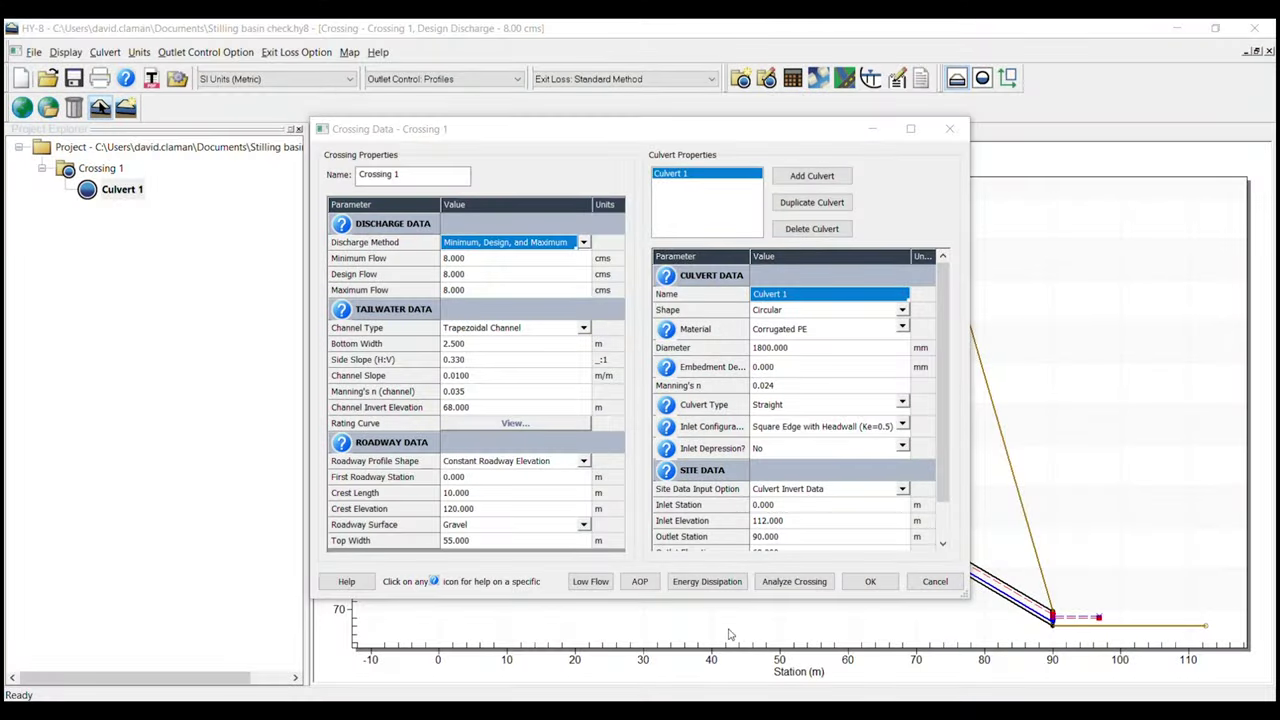
Open Culvert 1's energy dissipator design and view the dissipation design modes.
click(707, 581)
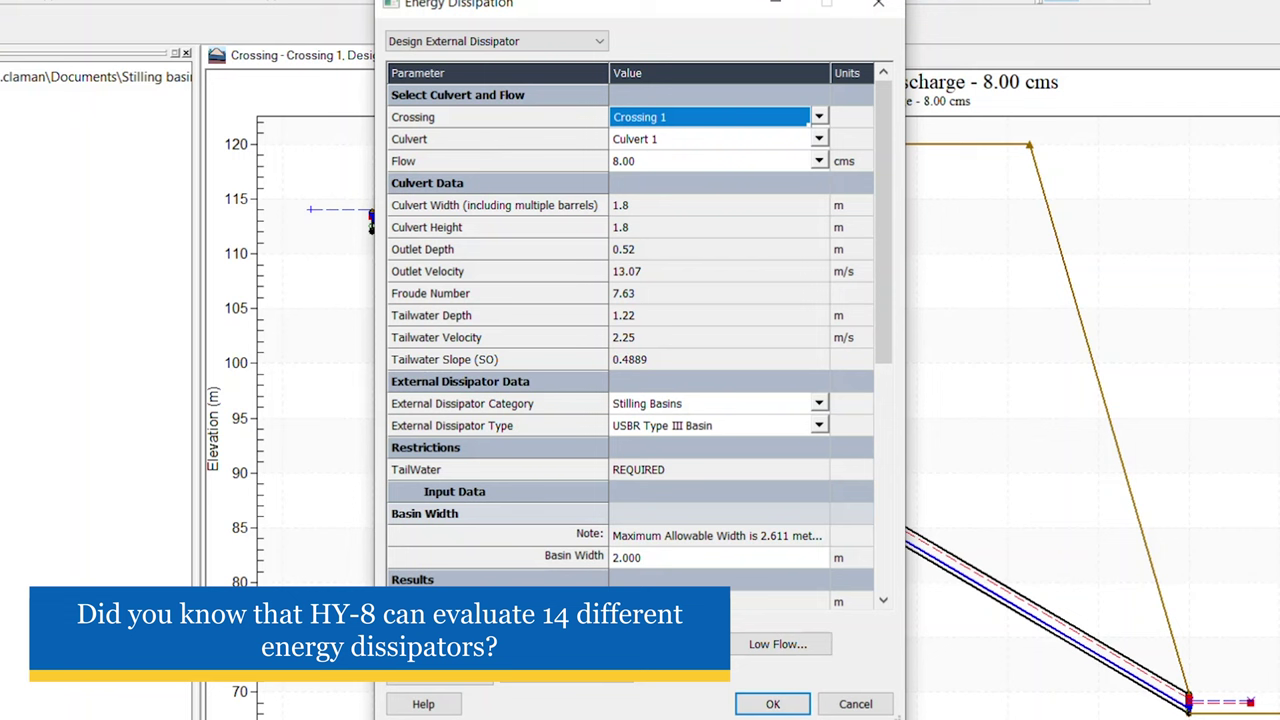
click(600, 42)
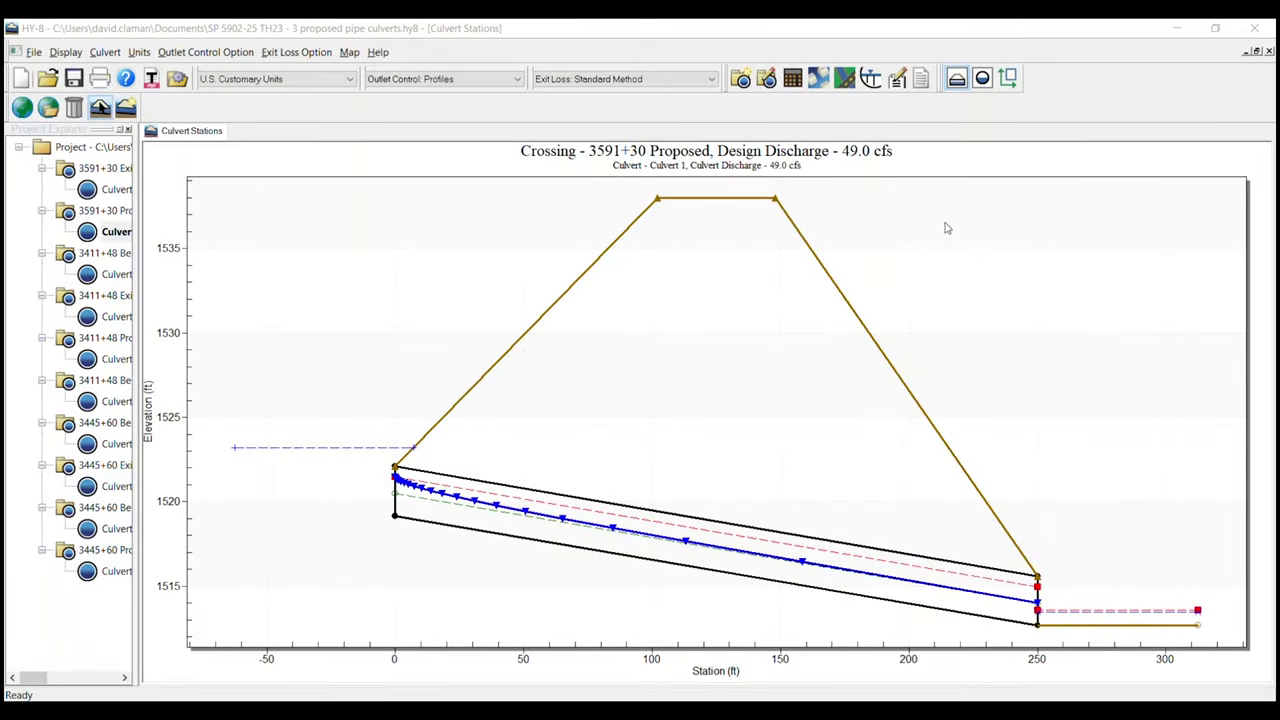
click(922, 84)
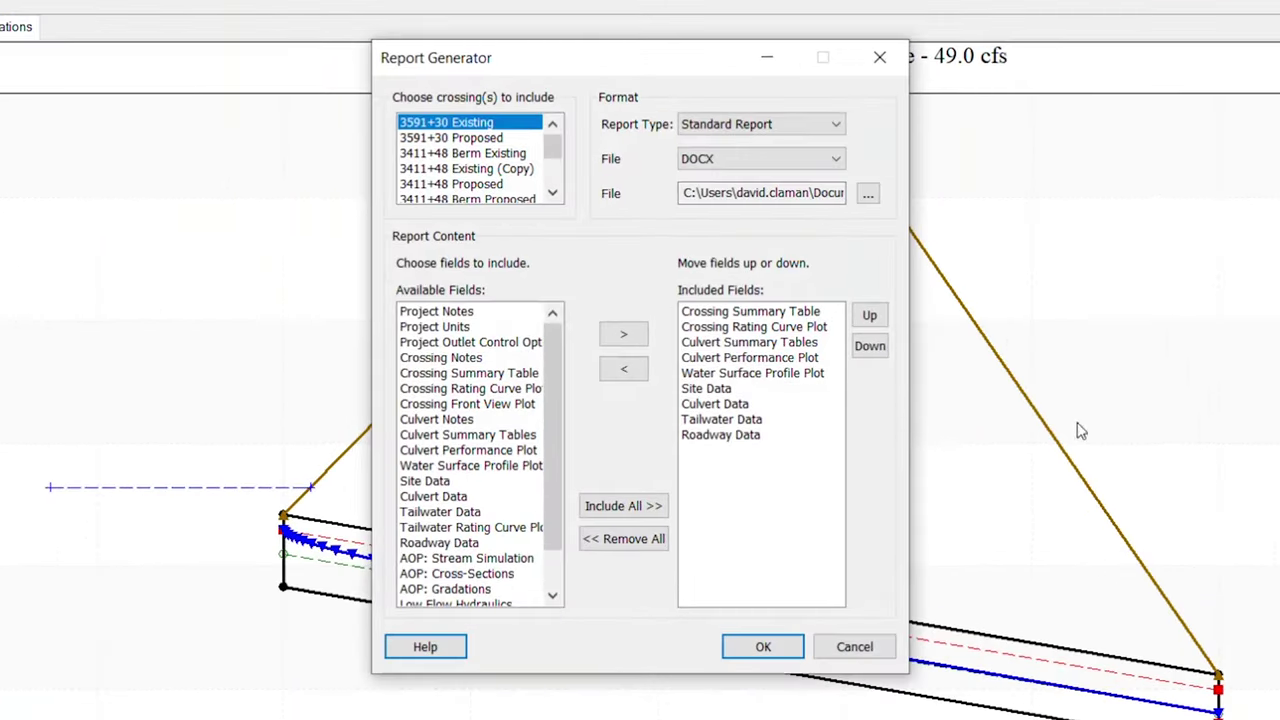
click(465, 318)
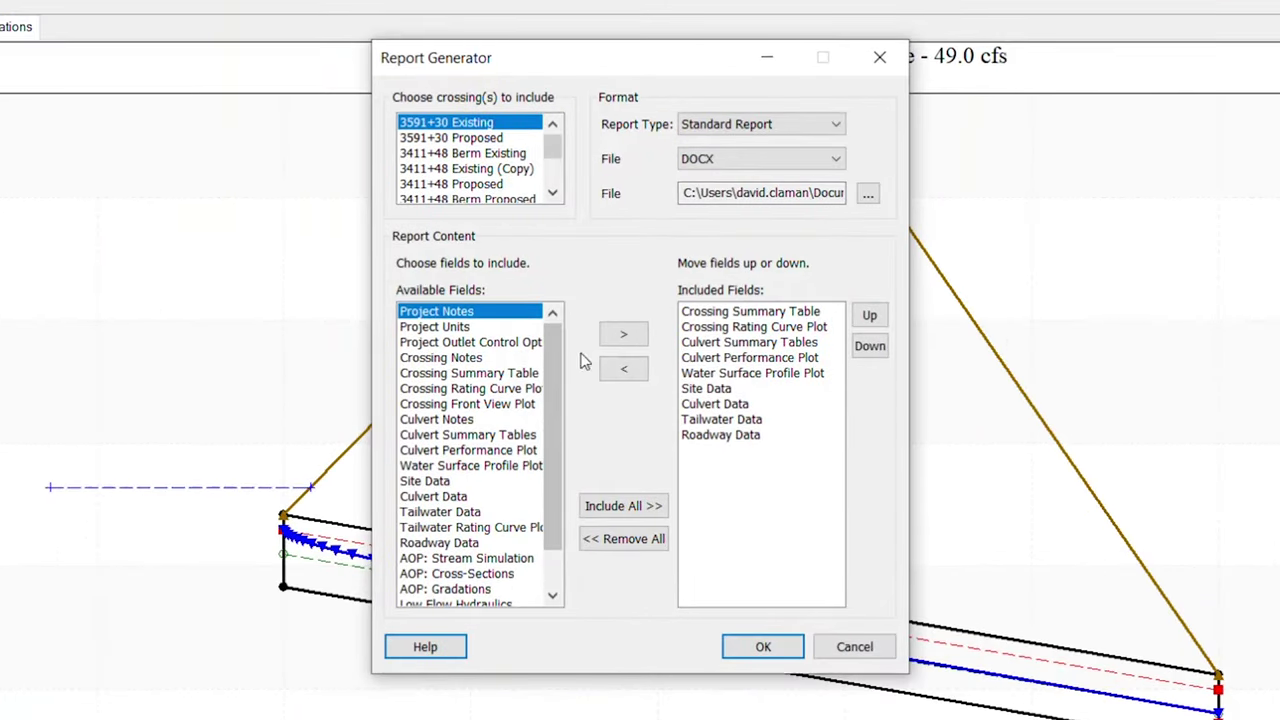
click(624, 334)
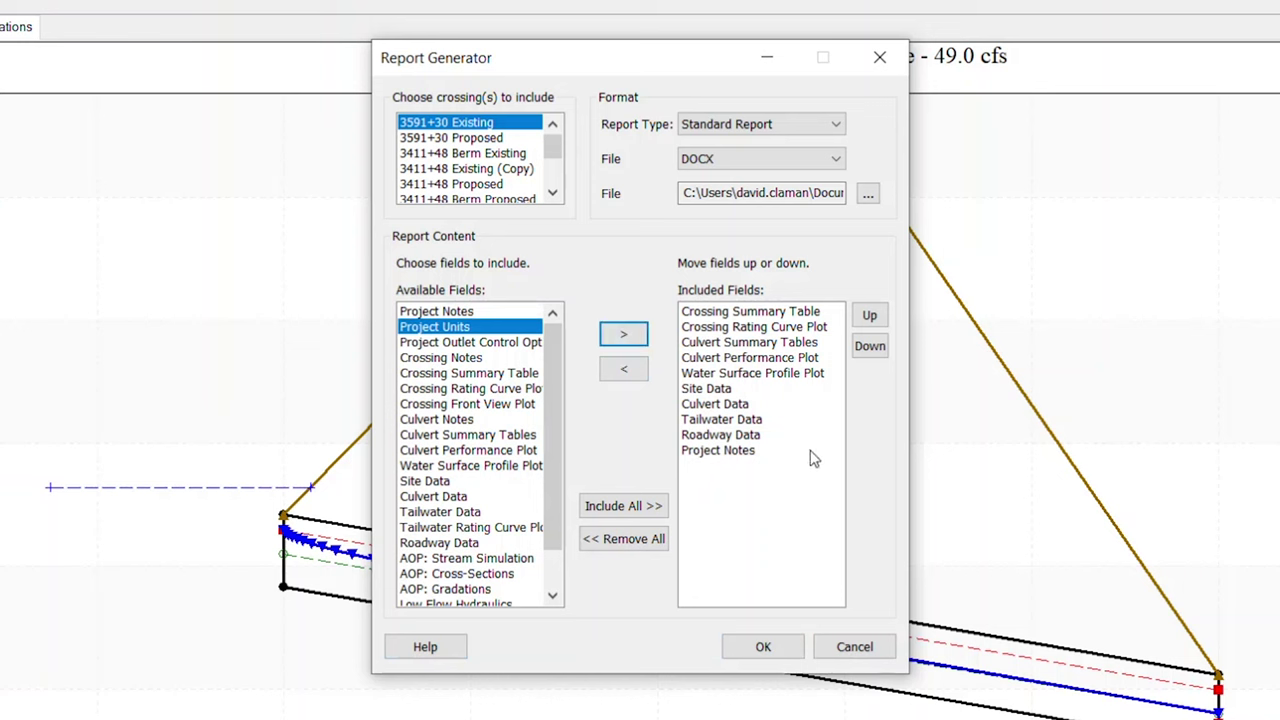
click(868, 196)
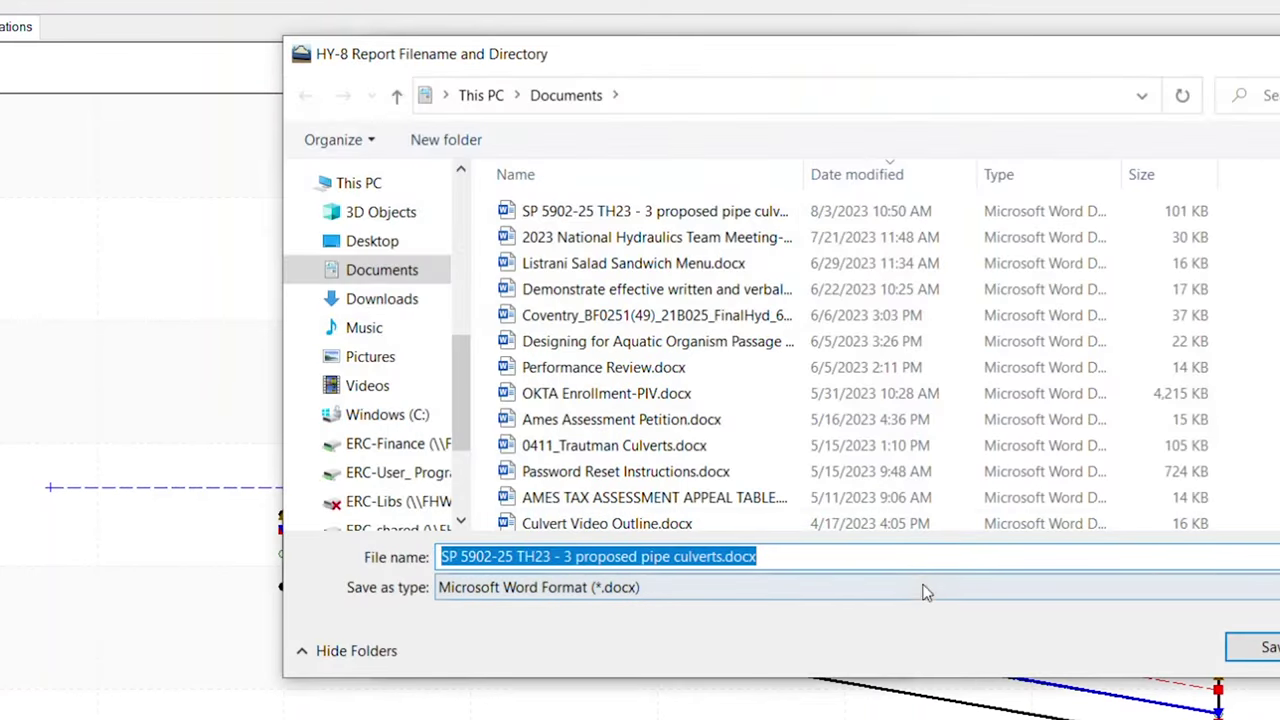
key(Return)
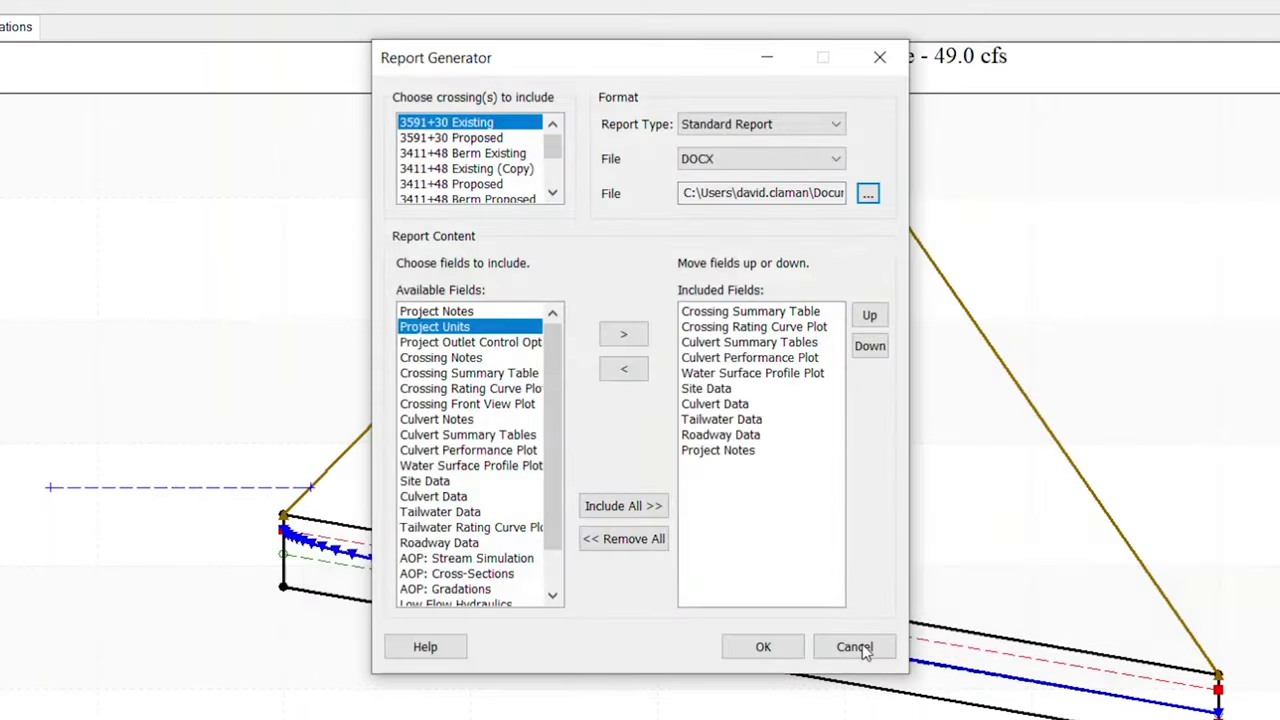
click(848, 638)
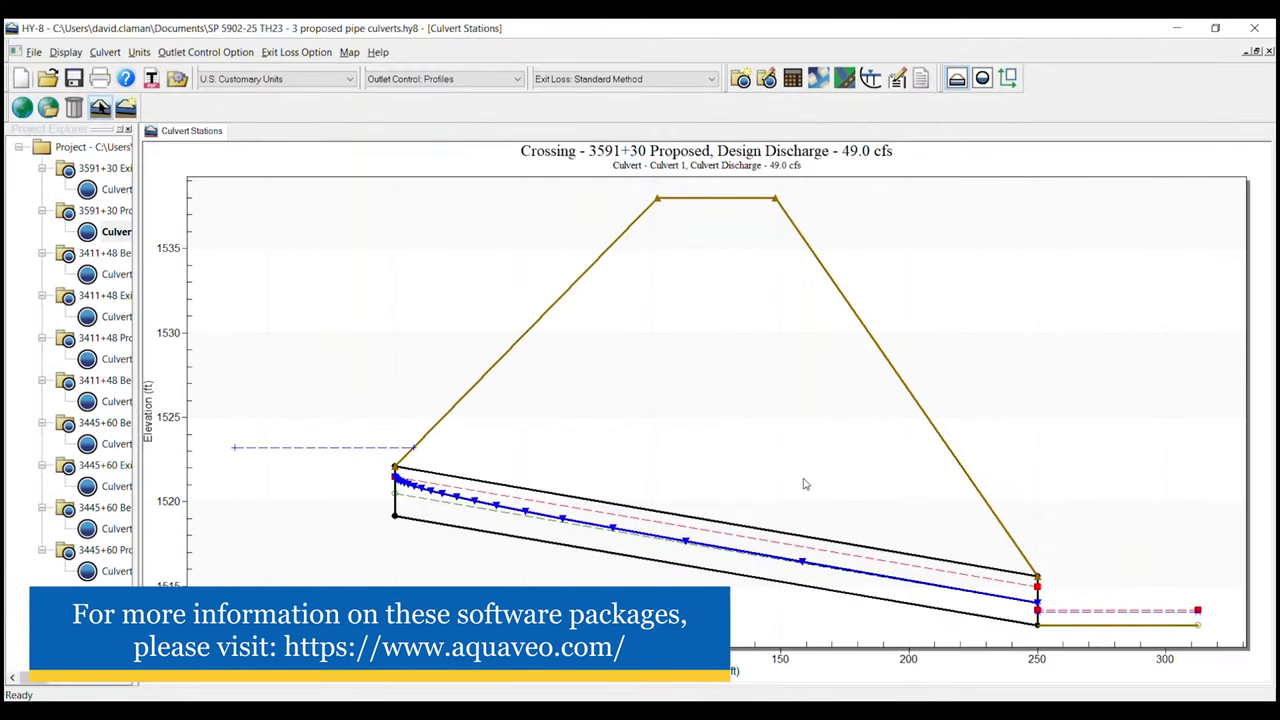